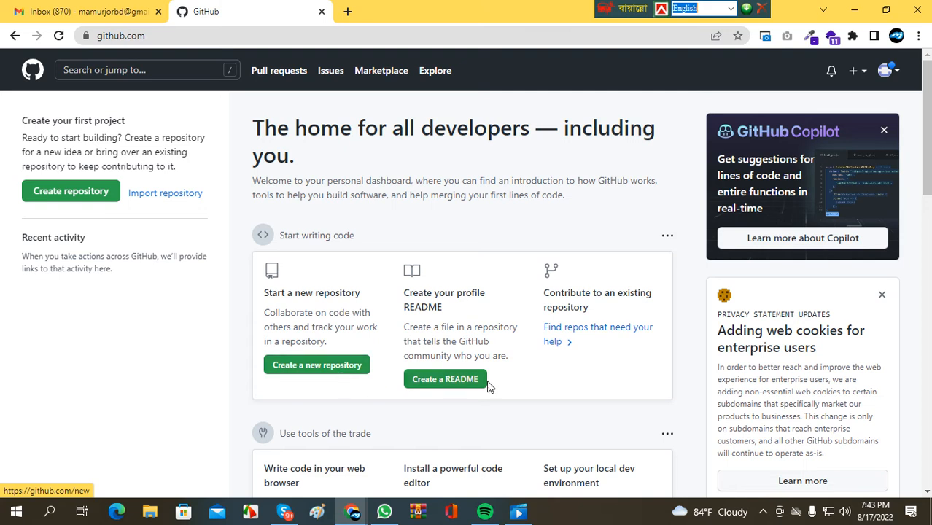
# Look through the account's repository list and the dashboard's getting-started content
pyautogui.scroll(-1, 637, 336)
pyautogui.scroll(1, 631, 348)
pyautogui.click(893, 76)
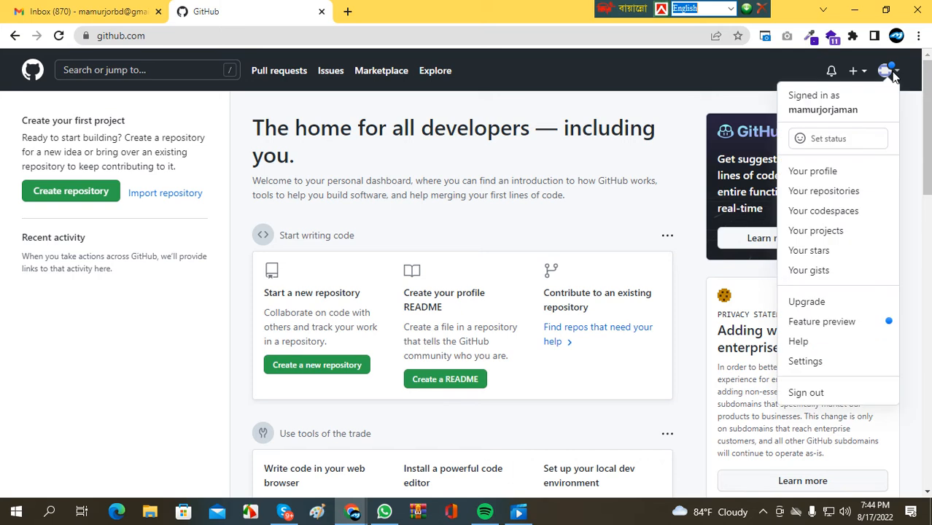
pyautogui.click(837, 193)
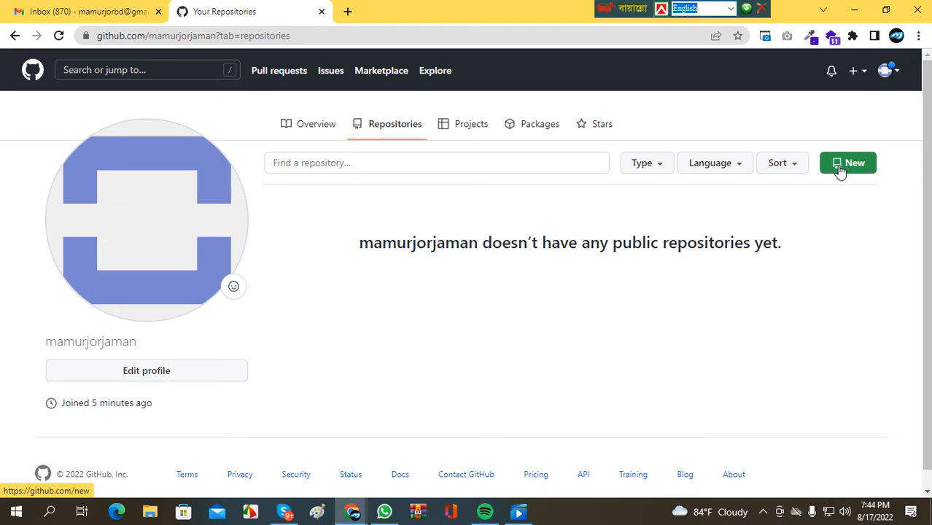
pyautogui.click(887, 72)
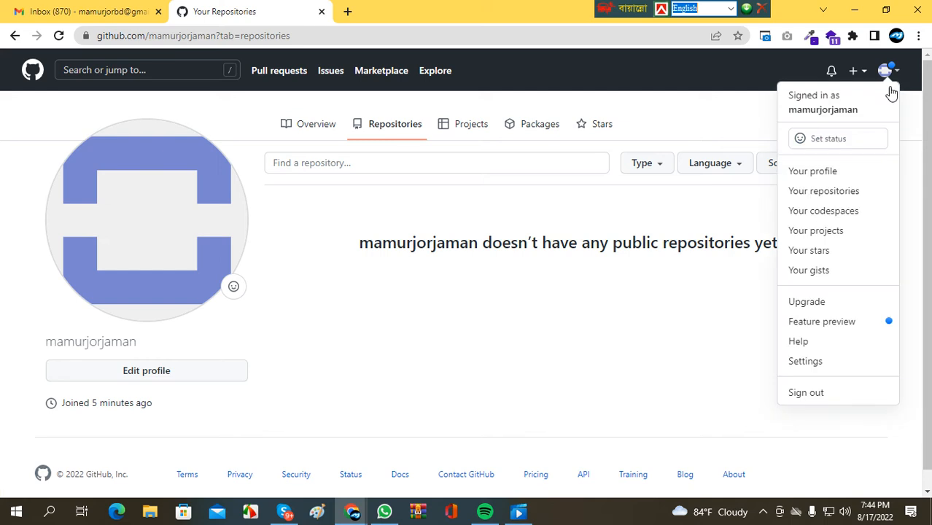
pyautogui.click(826, 110)
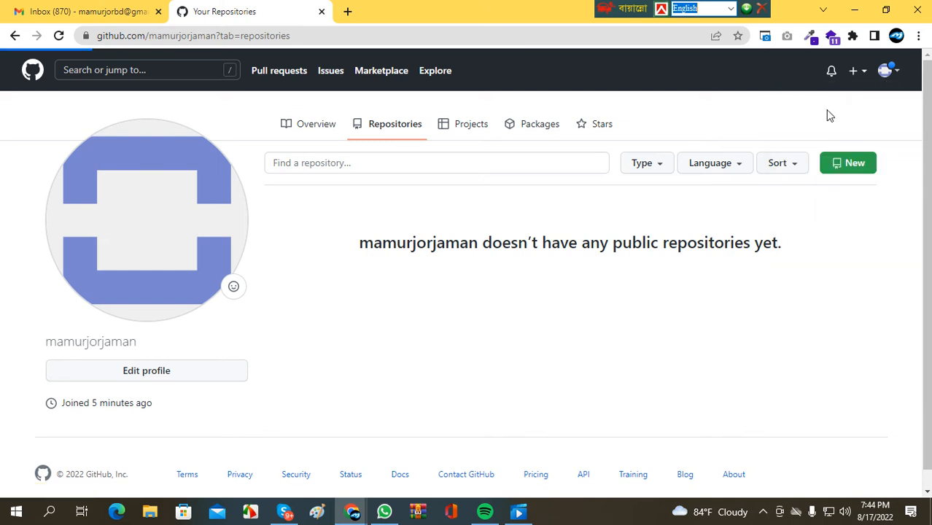
pyautogui.click(13, 35)
pyautogui.click(14, 36)
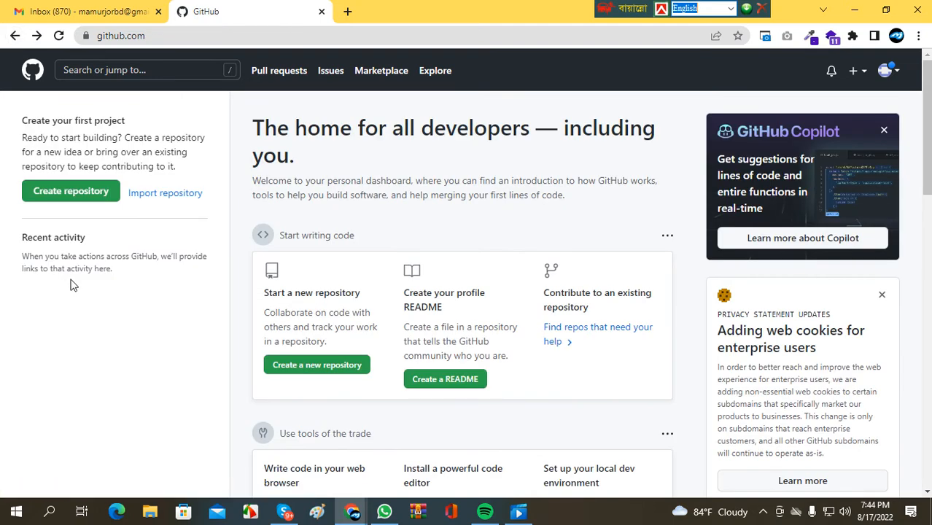
pyautogui.scroll(-3, 506, 278)
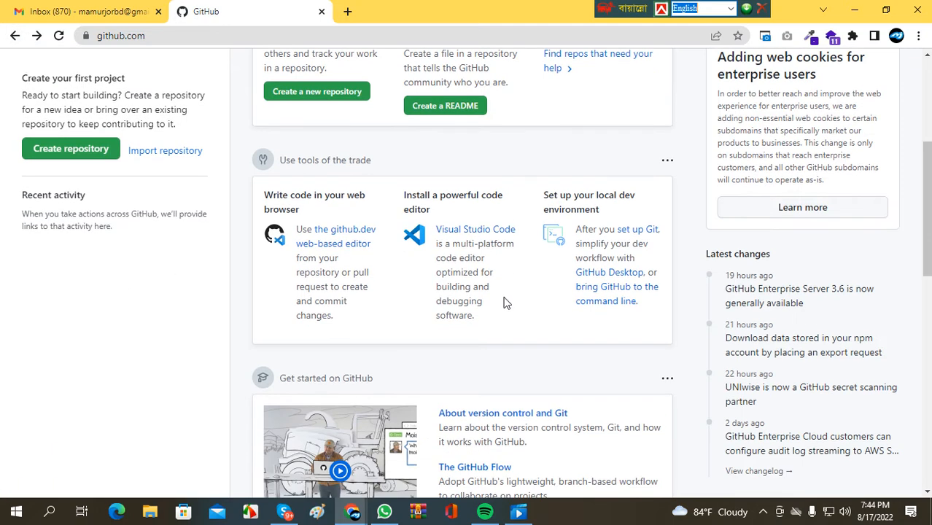
pyautogui.scroll(3, 506, 302)
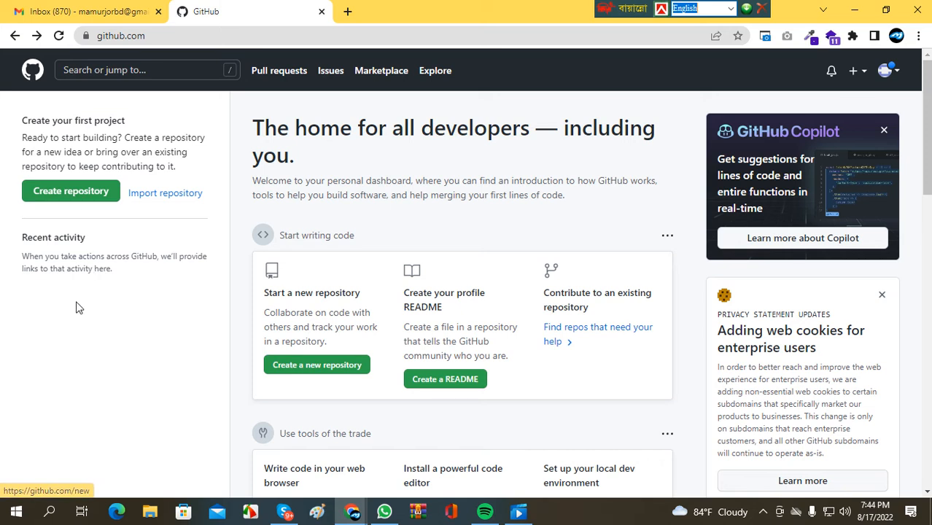
pyautogui.click(889, 71)
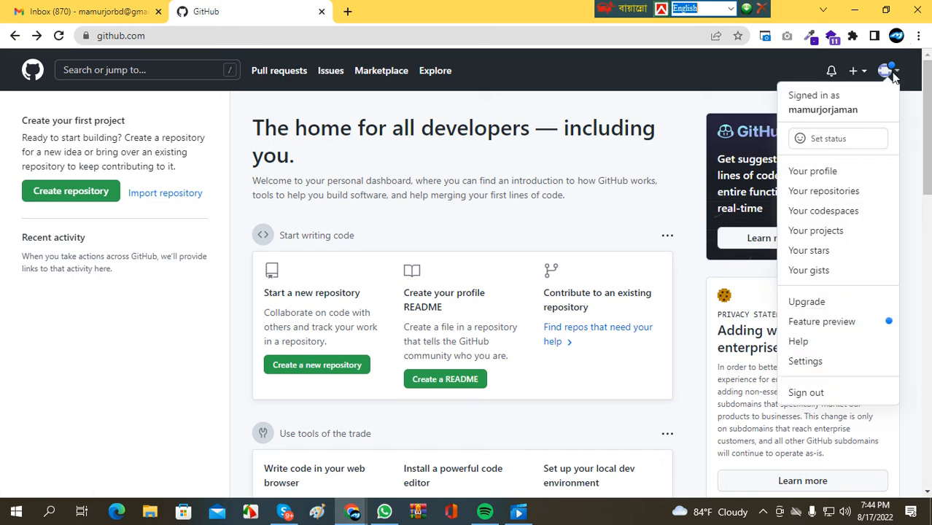
pyautogui.click(89, 183)
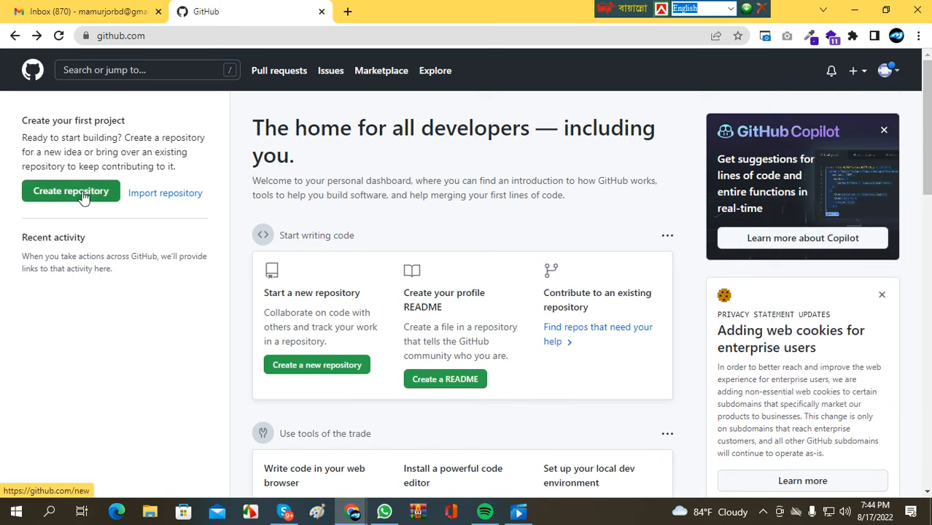
# Start a new repository named "ecommerce" with the description "best ecommerce is computer price bd"
pyautogui.click(83, 194)
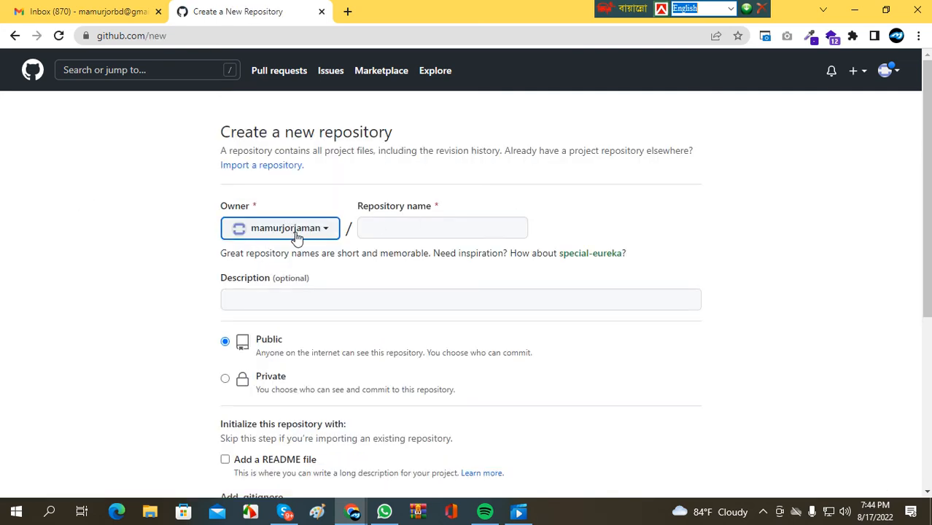
pyautogui.click(385, 222)
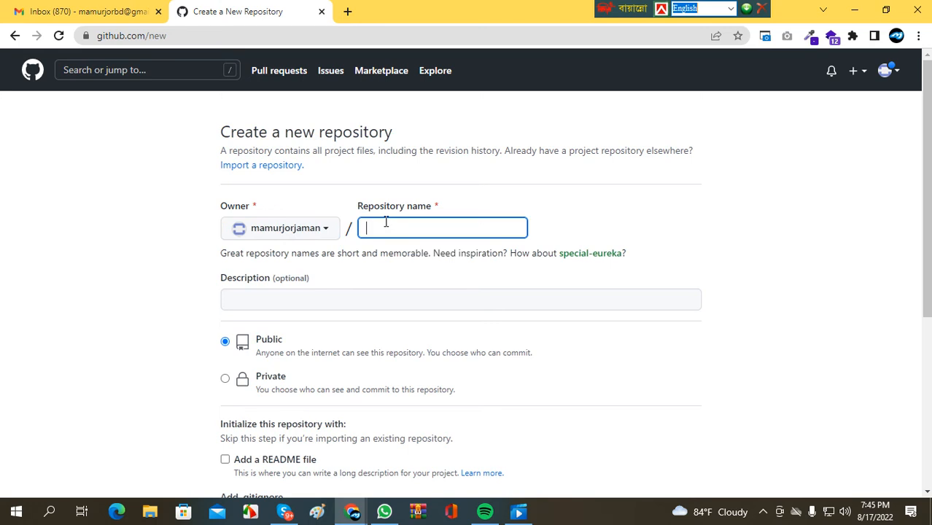
pyautogui.write('ecommerce')
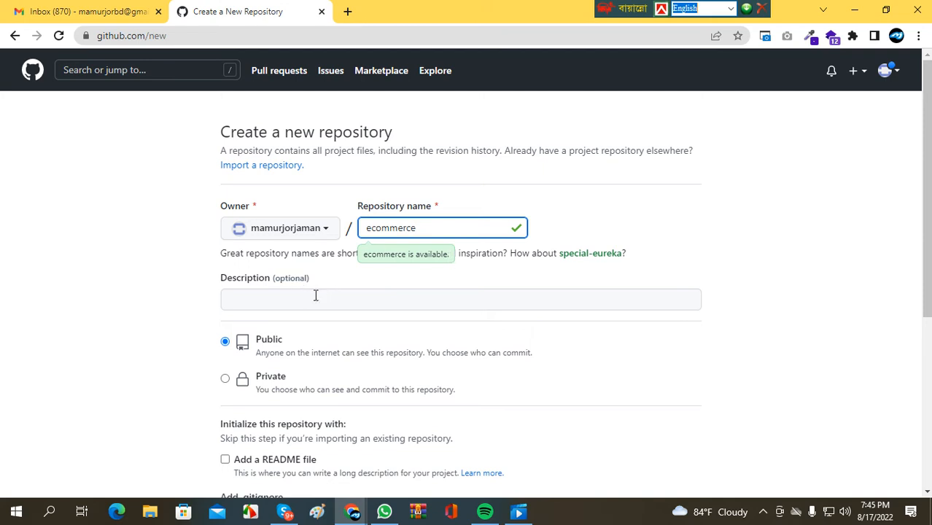
pyautogui.click(295, 302)
pyautogui.write('best')
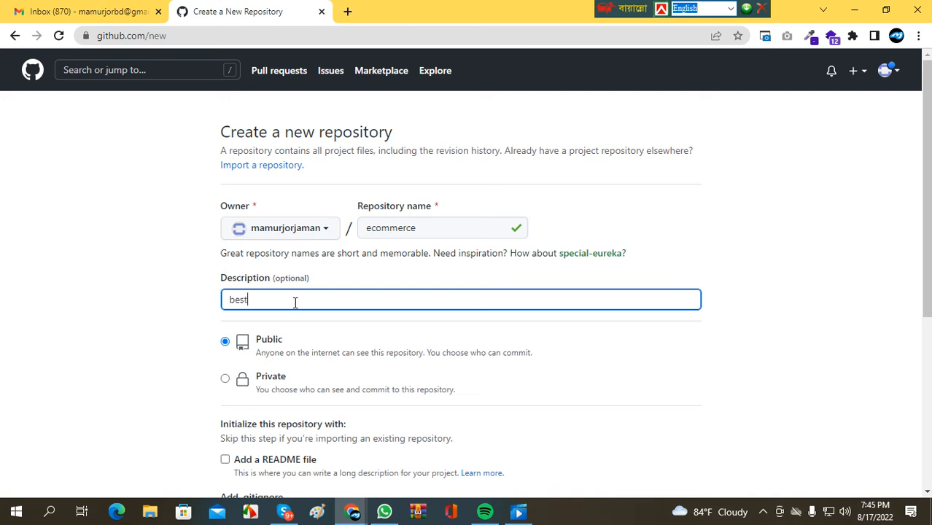
pyautogui.write(' ecommerce is computer price bd')
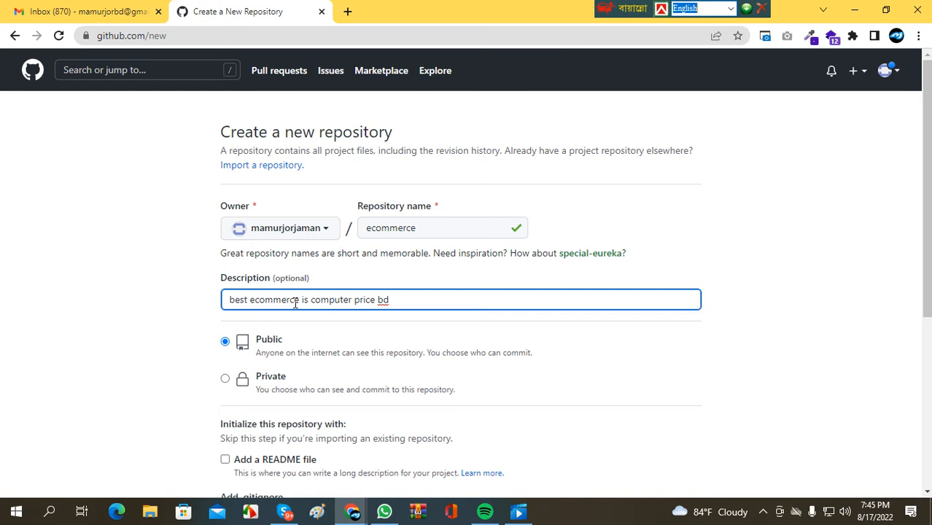
# Set the ecommerce repository's visibility to Private and have it initialized with a README file
pyautogui.scroll(-1, 296, 304)
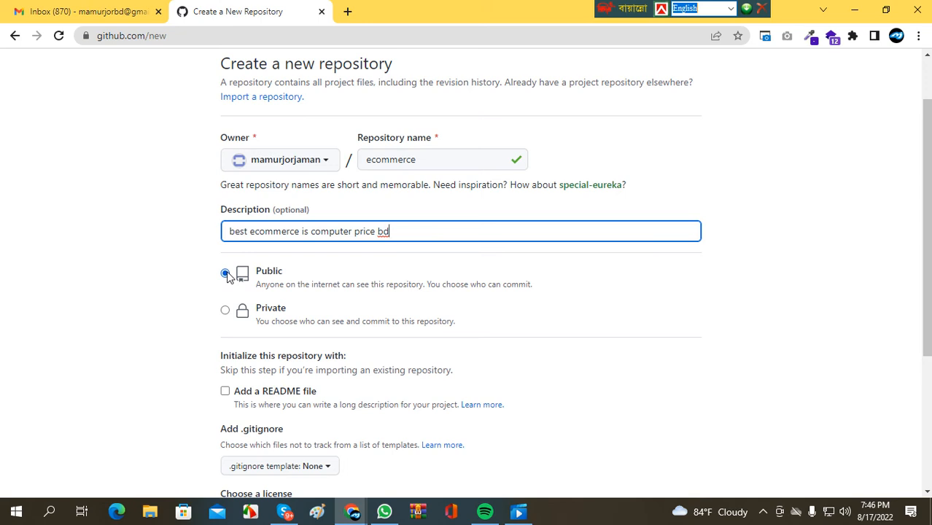
pyautogui.scroll(-1, 229, 293)
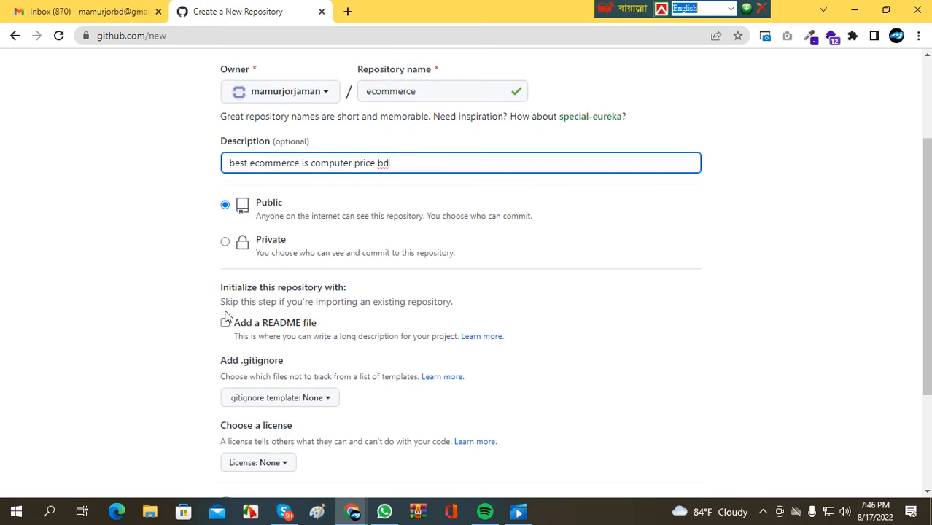
pyautogui.click(225, 243)
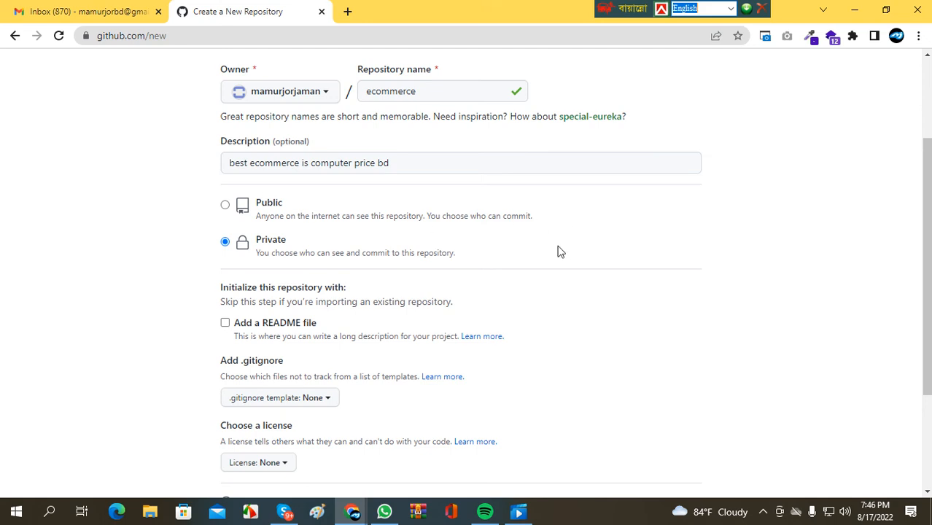
pyautogui.scroll(-3, 557, 252)
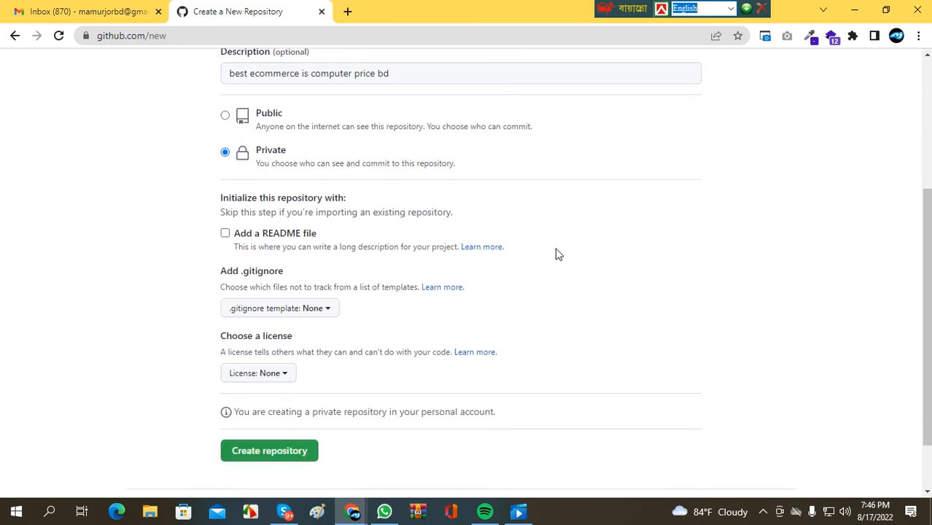
pyautogui.click(226, 188)
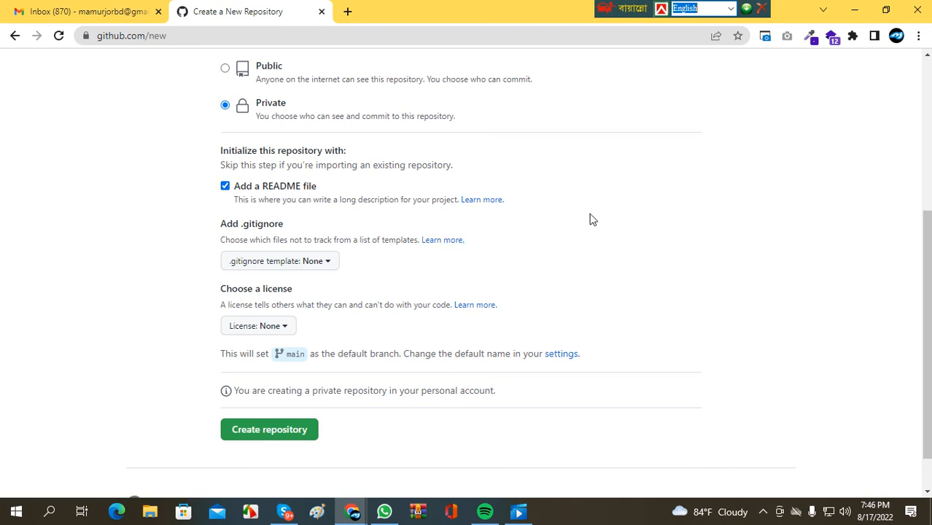
# Check the remaining repository settings and create the ecommerce repository with no .gitignore template or license
pyautogui.scroll(3, 559, 250)
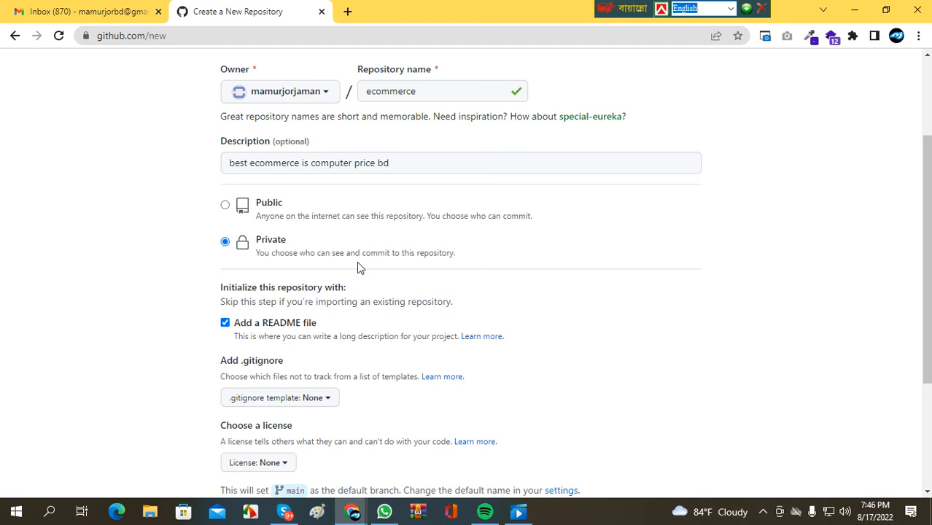
pyautogui.scroll(-1, 357, 271)
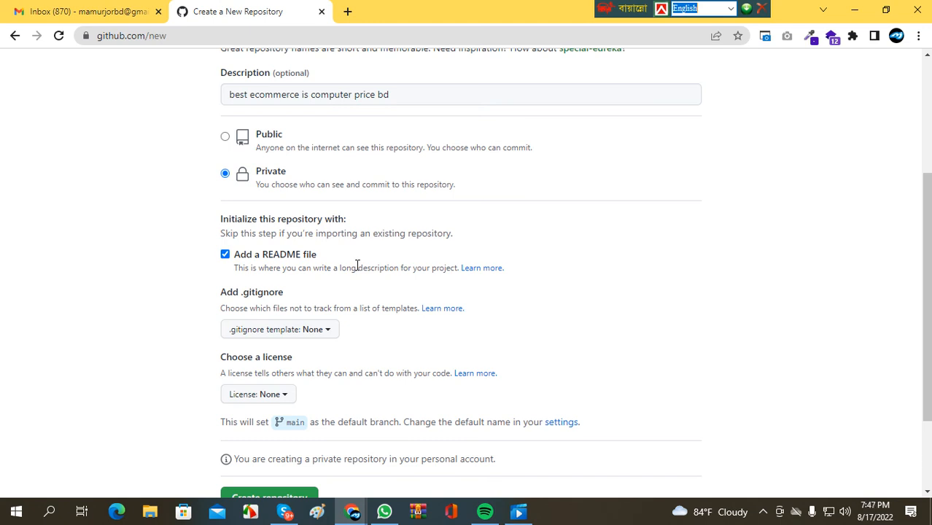
pyautogui.scroll(-1, 358, 265)
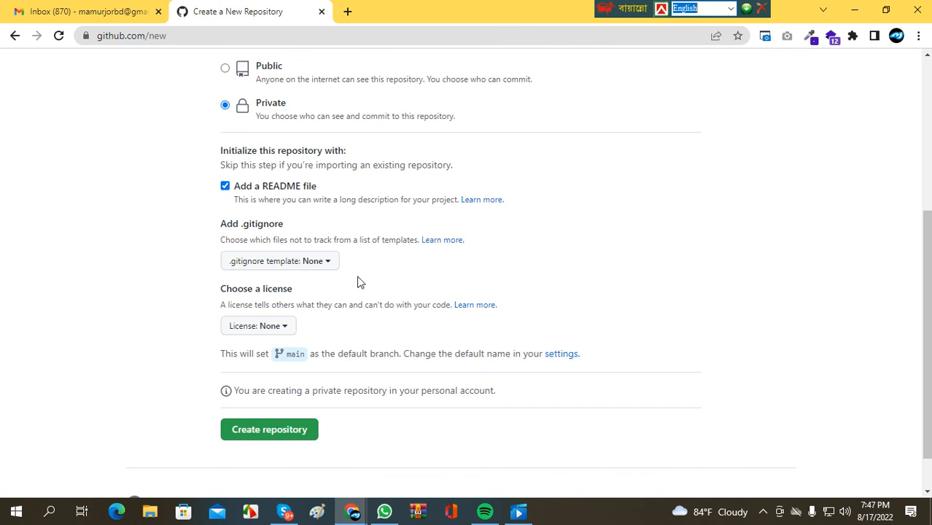
pyautogui.scroll(-1, 339, 276)
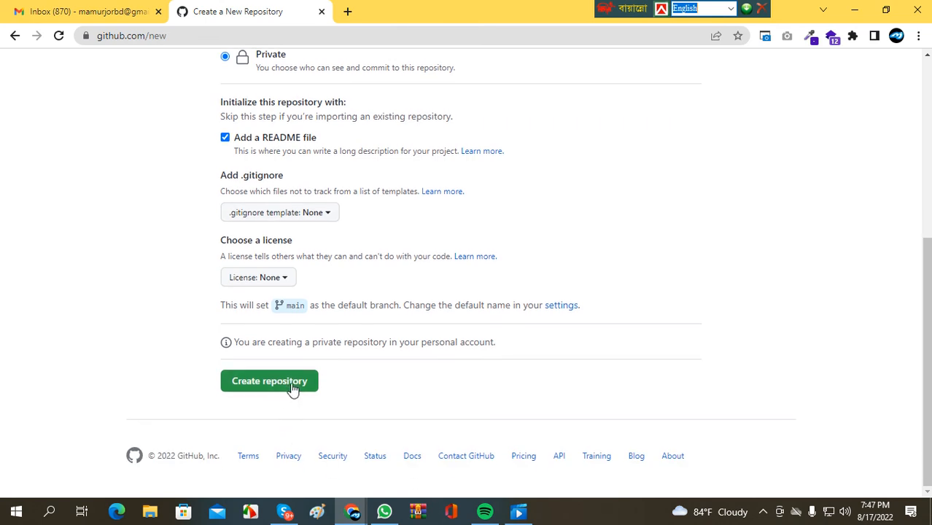
pyautogui.scroll(4, 292, 389)
pyautogui.scroll(-4, 292, 389)
pyautogui.scroll(4, 277, 259)
pyautogui.scroll(-4, 306, 284)
pyautogui.click(289, 384)
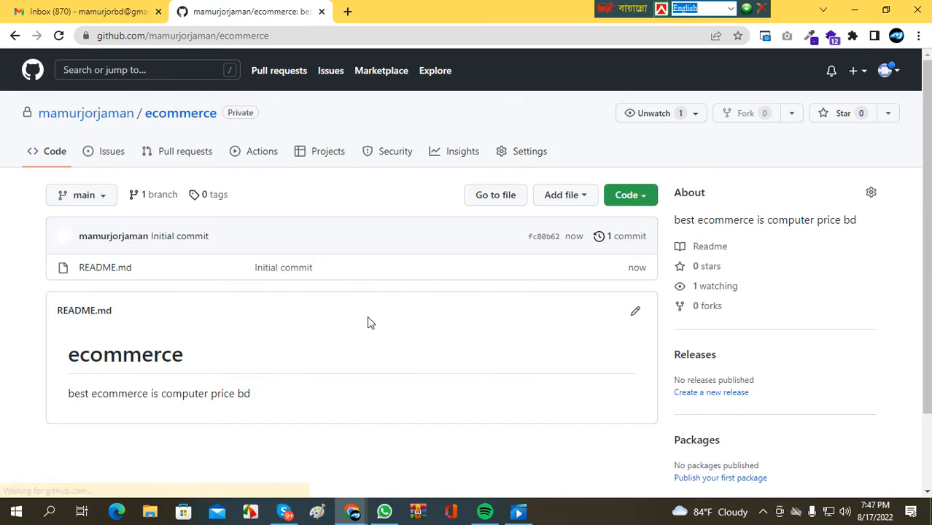
# Review the new ecommerce repository's page and the contribution activity on the owner's profile overview
pyautogui.scroll(-2, 367, 320)
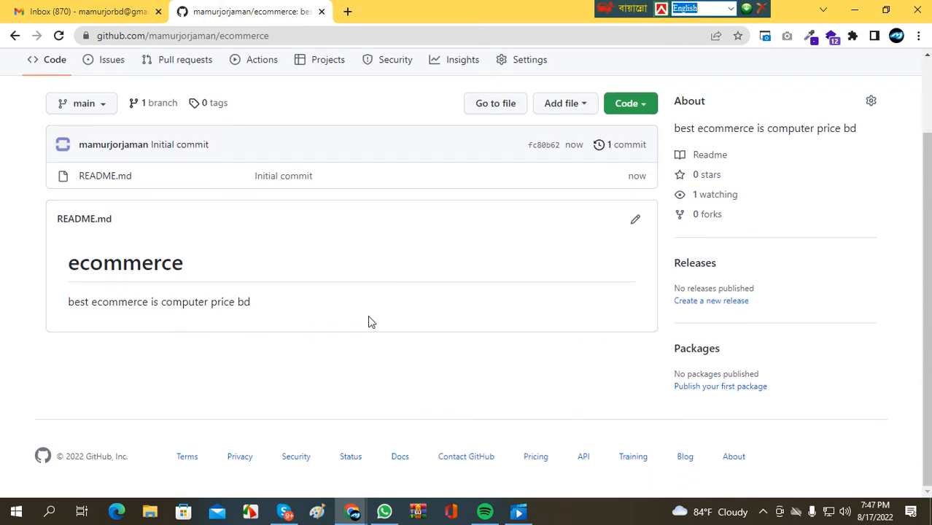
pyautogui.scroll(1, 368, 317)
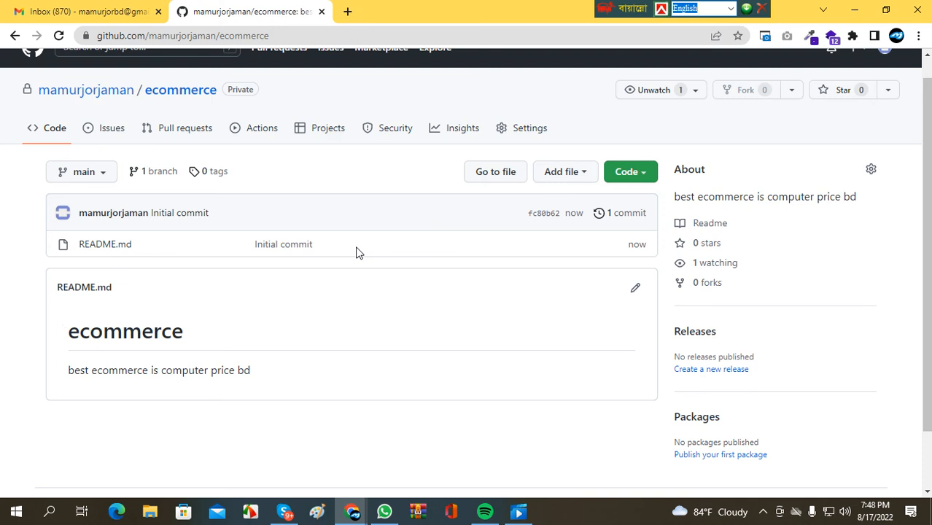
pyautogui.click(118, 91)
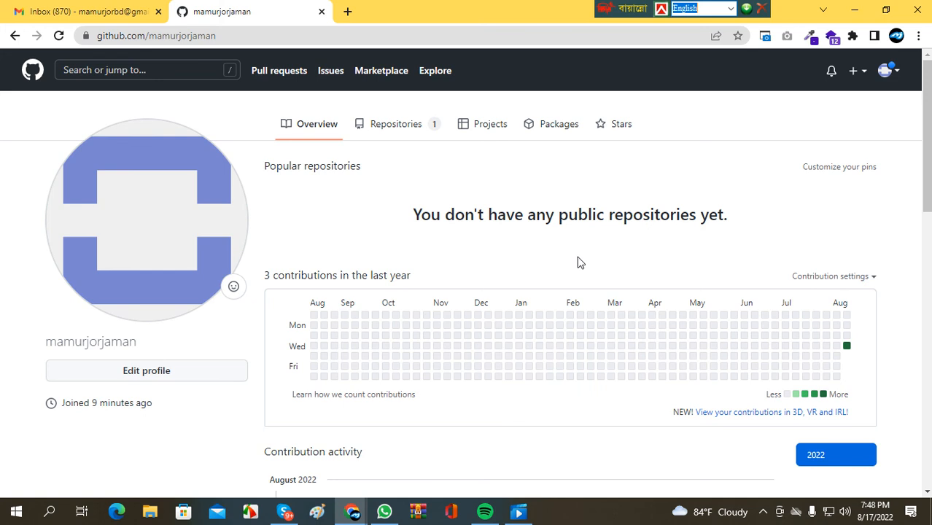
pyautogui.scroll(-3, 430, 241)
pyautogui.scroll(2, 393, 263)
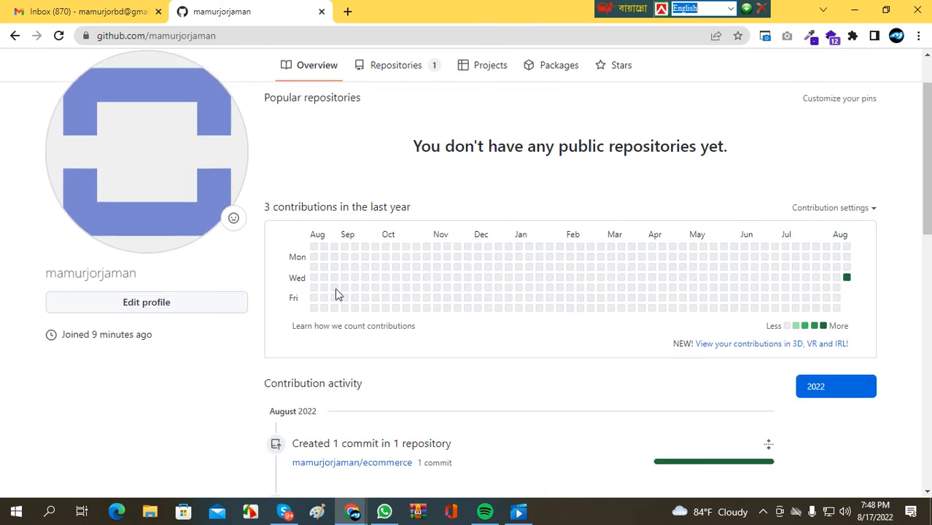
pyautogui.scroll(1, 859, 116)
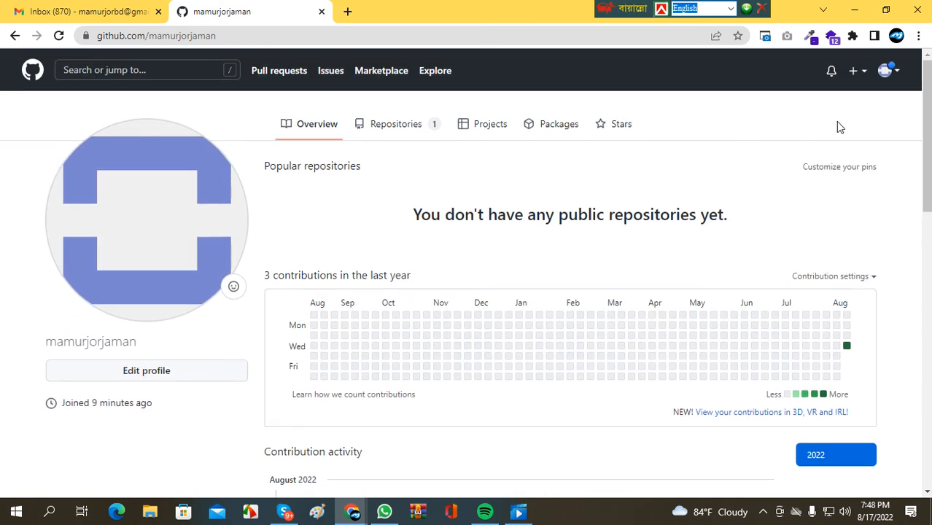
# Start another new repository from the account's repository list and name it "news-portal"
pyautogui.click(896, 76)
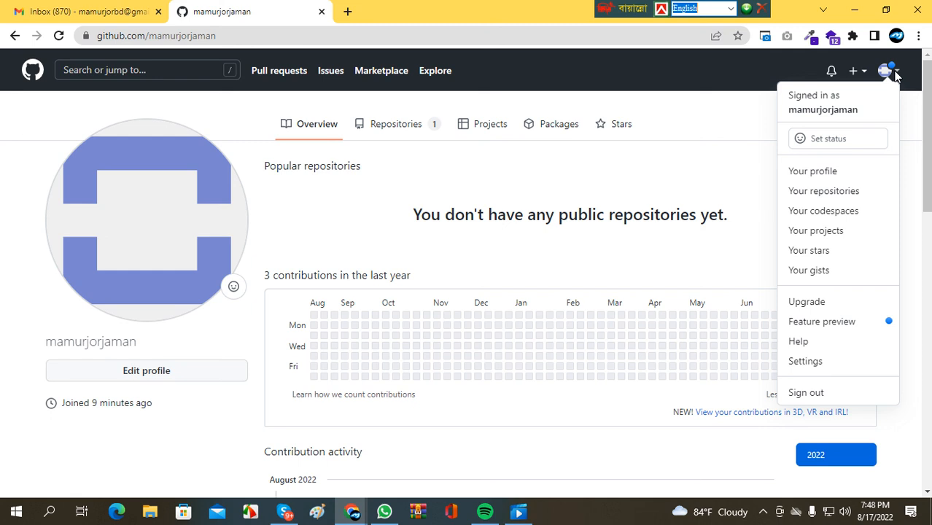
pyautogui.click(849, 191)
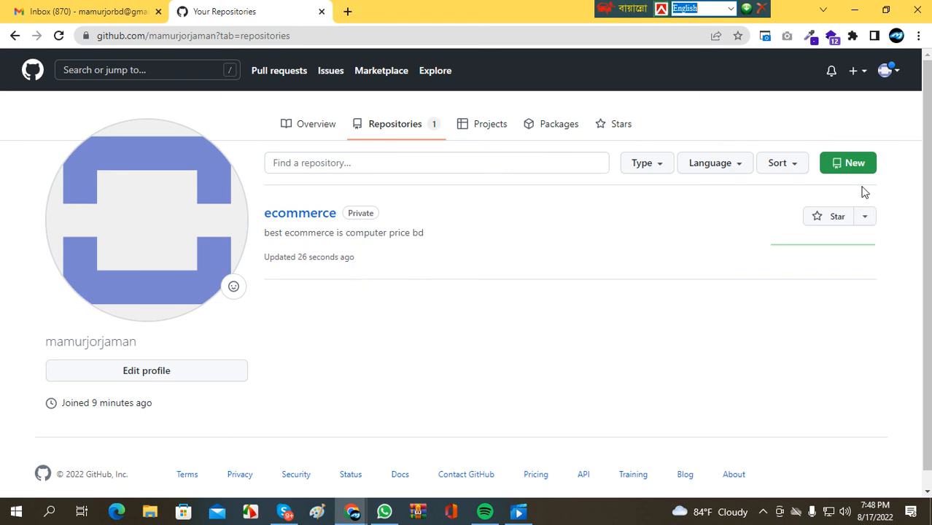
pyautogui.click(854, 163)
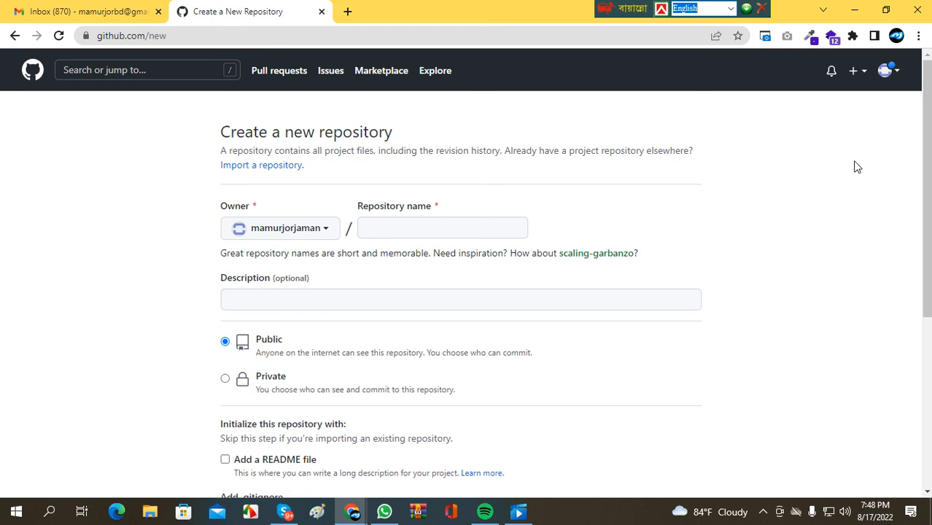
pyautogui.click(394, 227)
pyautogui.write('news-')
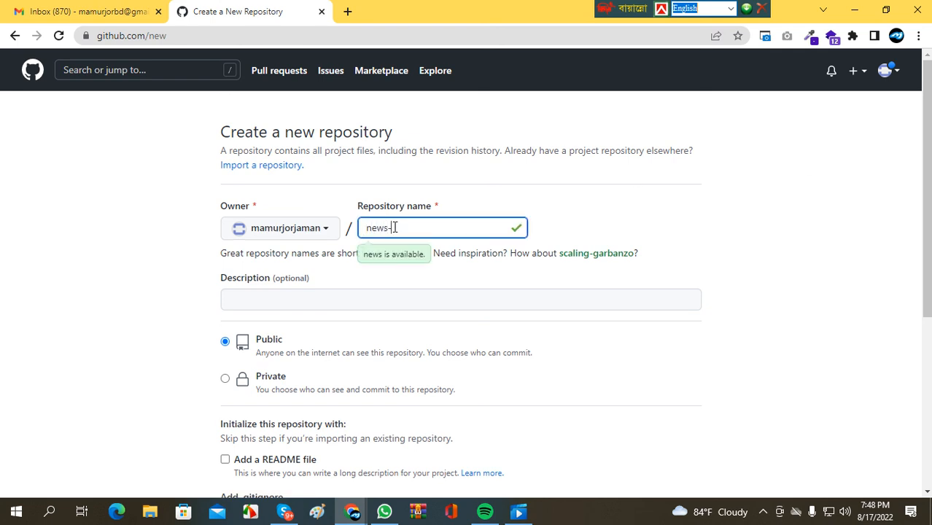
pyautogui.write('protal')
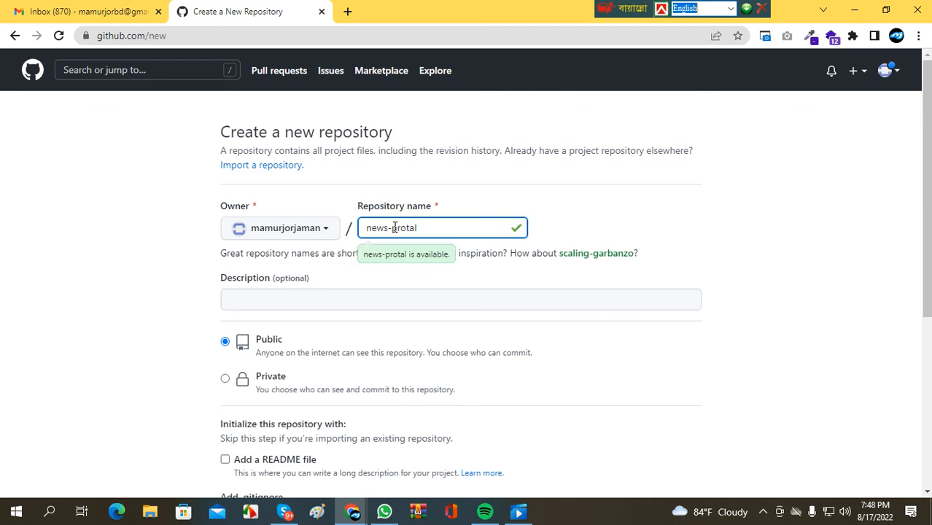
pyautogui.press('BackSpace')
pyautogui.press('BackSpace')
pyautogui.press('BackSpace')
pyautogui.press('BackSpace')
pyautogui.press('BackSpace')
pyautogui.write('ortal')
# Enter "best news portal web site" as the description of the news-portal repository
pyautogui.click(322, 296)
pyautogui.write('best news por')
pyautogui.press('BackSpace')
pyautogui.press('BackSpace')
pyautogui.write('portal website')
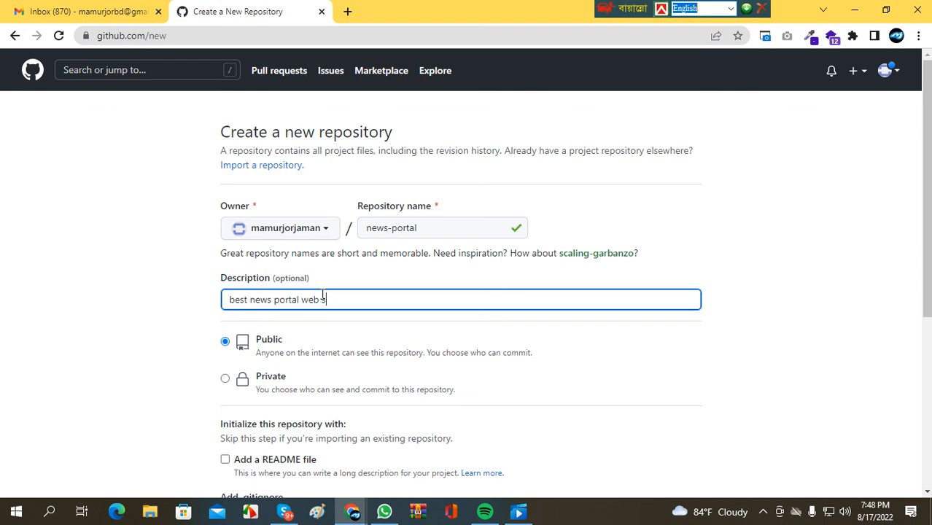
# Create the news-portal repository as Public, initialized with a README file and with no .gitignore template or license
pyautogui.scroll(-1, 322, 294)
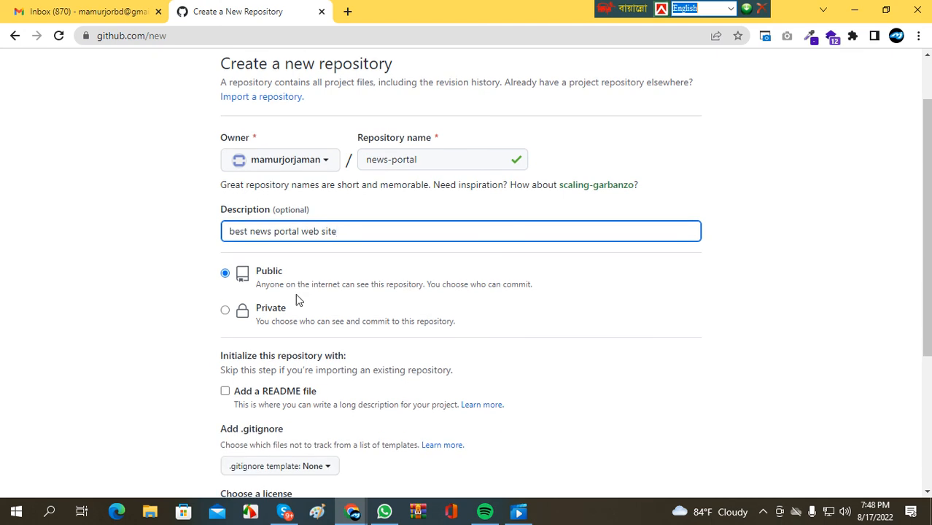
pyautogui.scroll(-3, 459, 277)
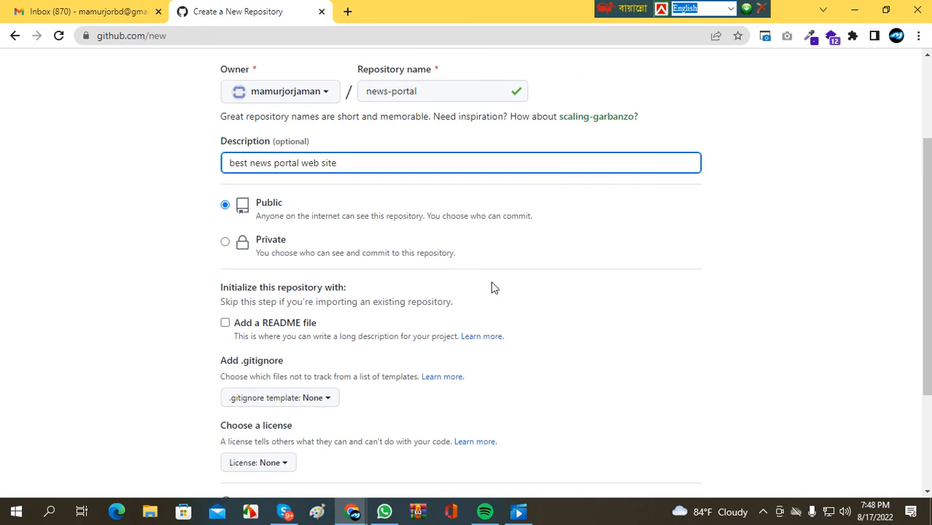
pyautogui.click(225, 185)
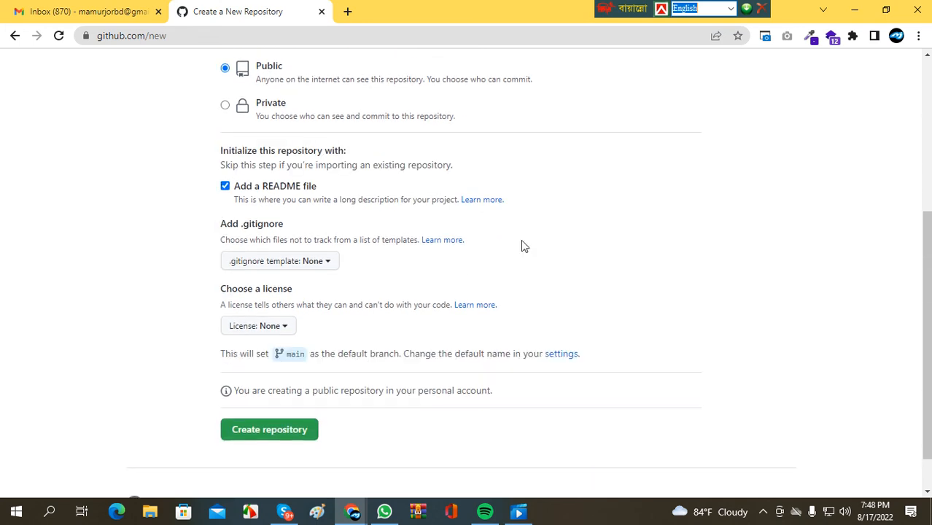
pyautogui.scroll(-1, 626, 267)
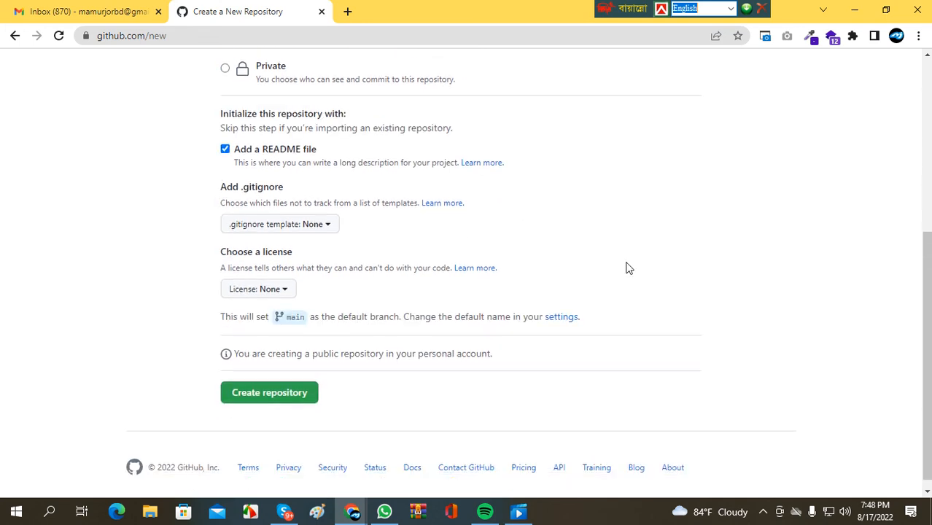
pyautogui.click(291, 385)
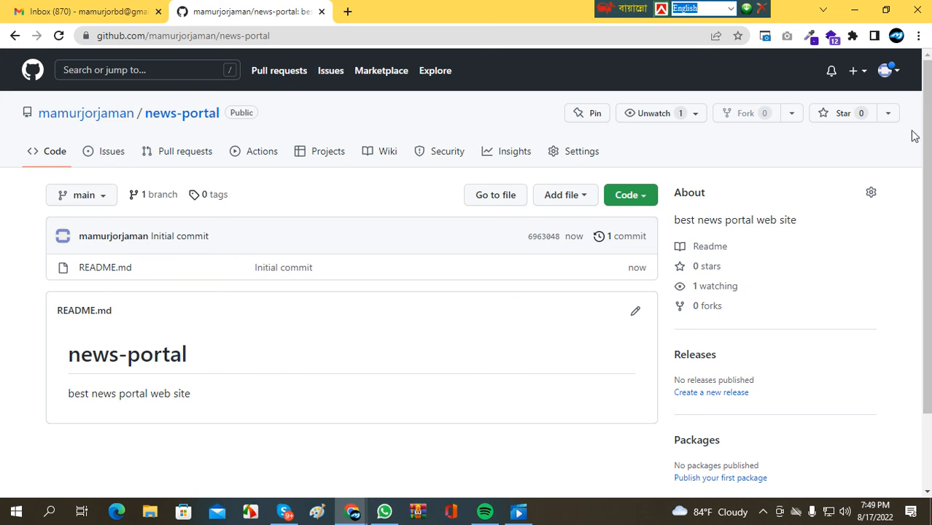
# View the account's list of repositories
pyautogui.click(896, 74)
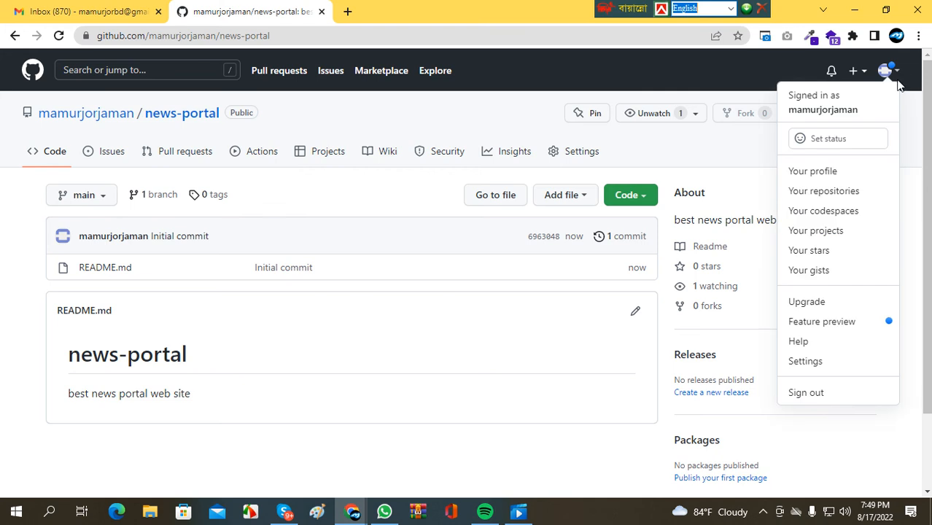
pyautogui.click(859, 191)
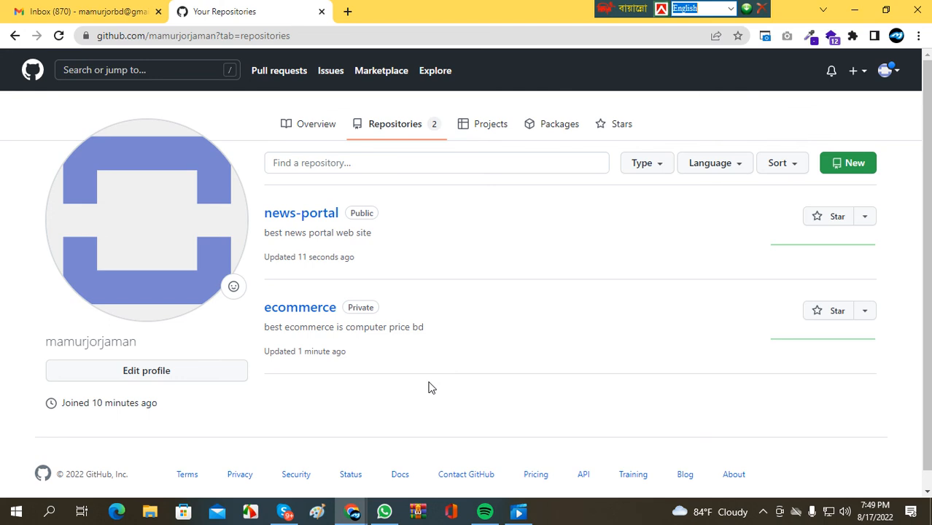
pyautogui.click(855, 10)
pyautogui.click(763, 511)
pyautogui.click(792, 460)
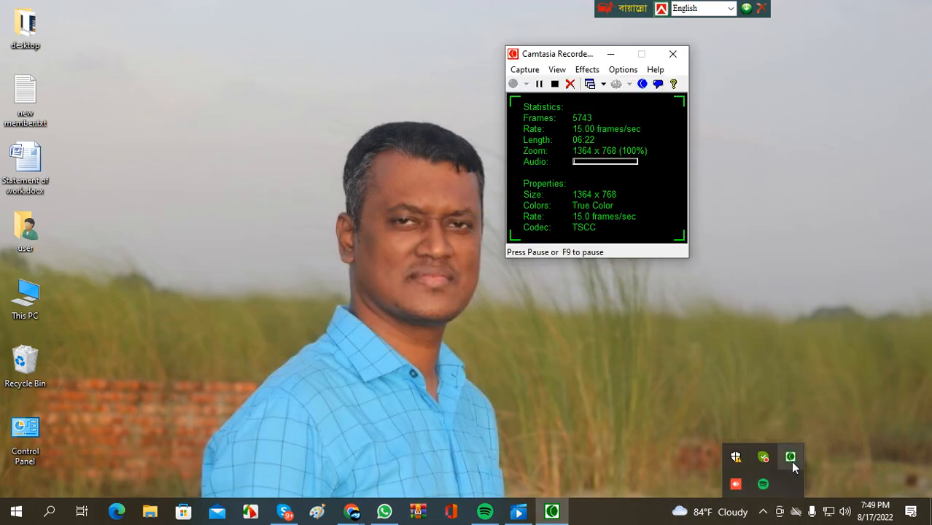